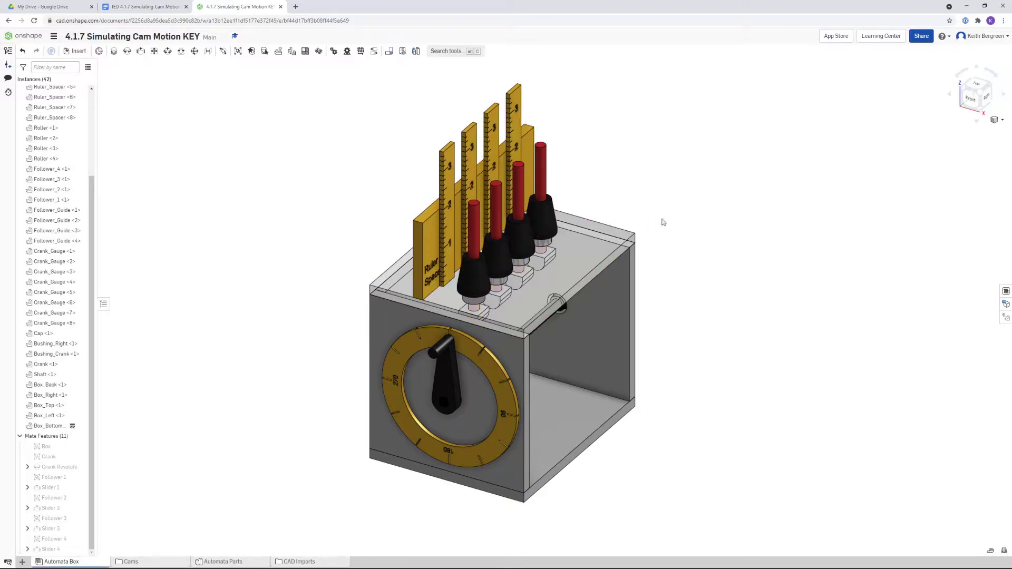
Step: Square the automata box to the view cube's Right face, orbiting briefly before returning to it
left_click(987, 99)
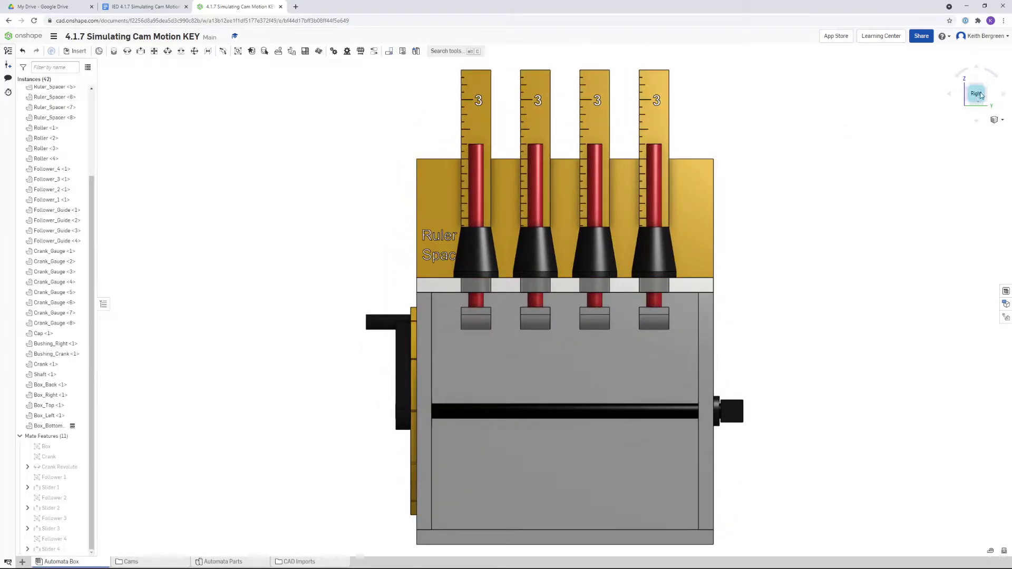
middle_click_drag(556, 281, 534, 276)
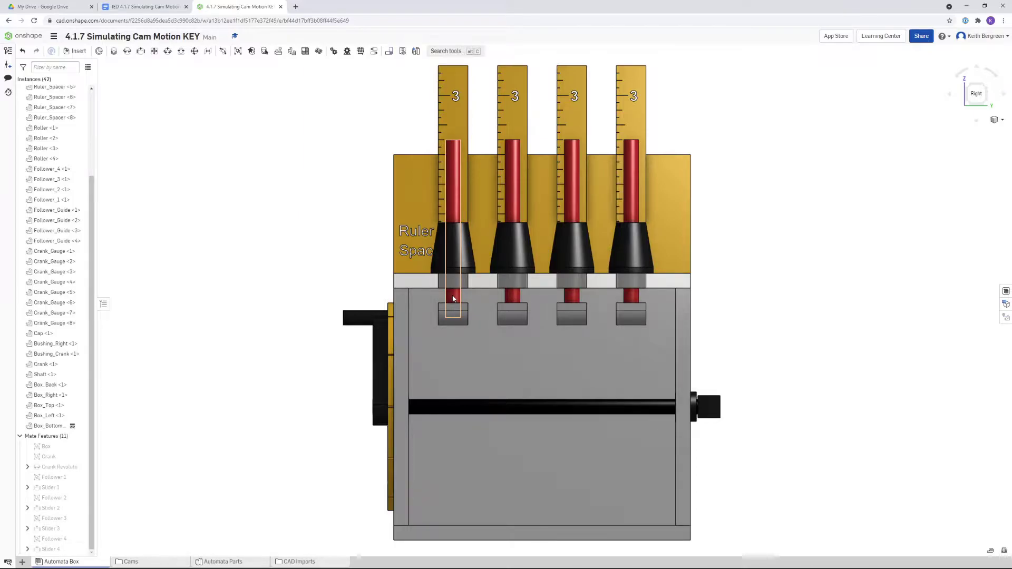
right_click_drag(461, 285, 501, 248)
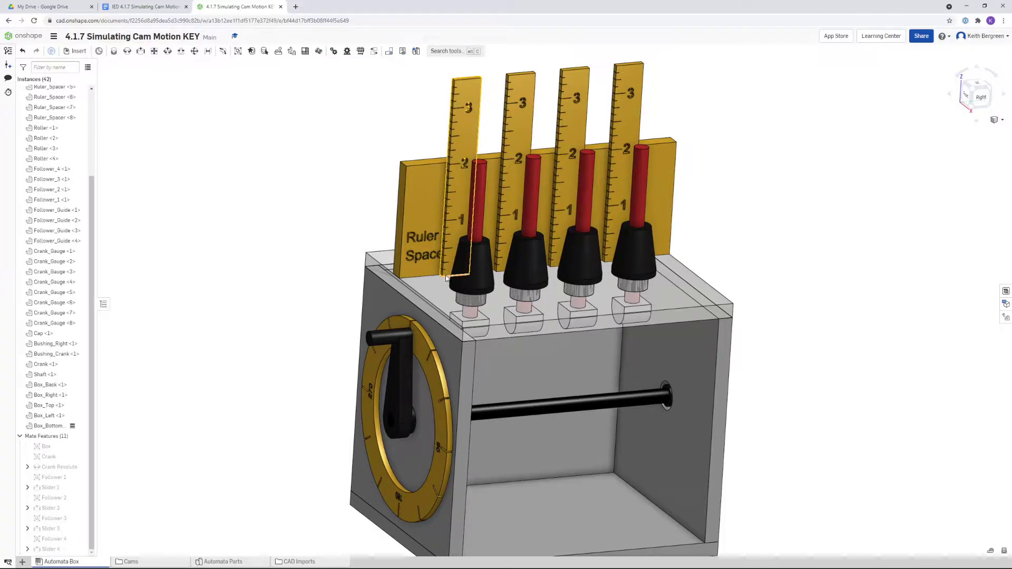
left_click(982, 88)
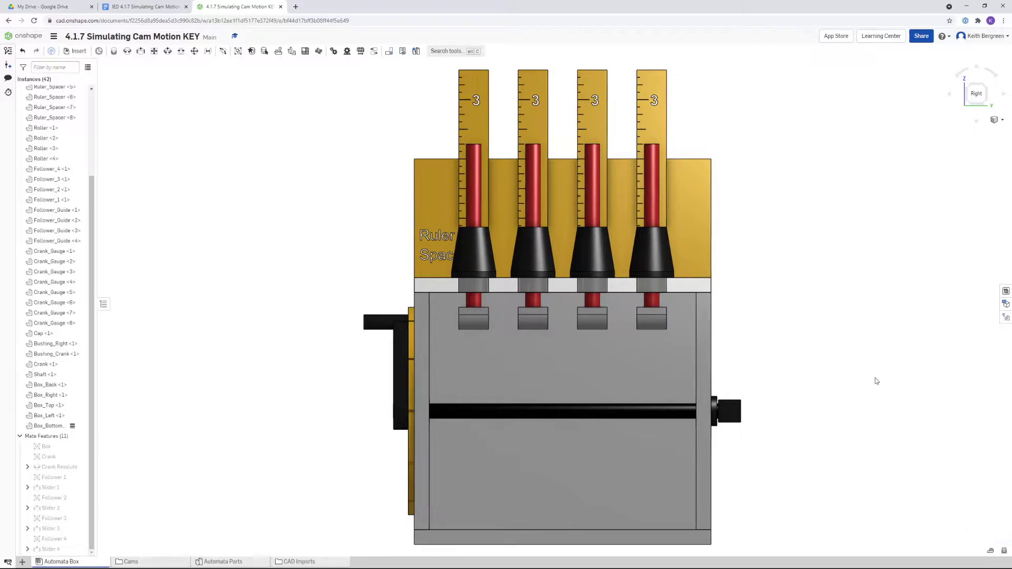
middle_click_drag(874, 379, 864, 381)
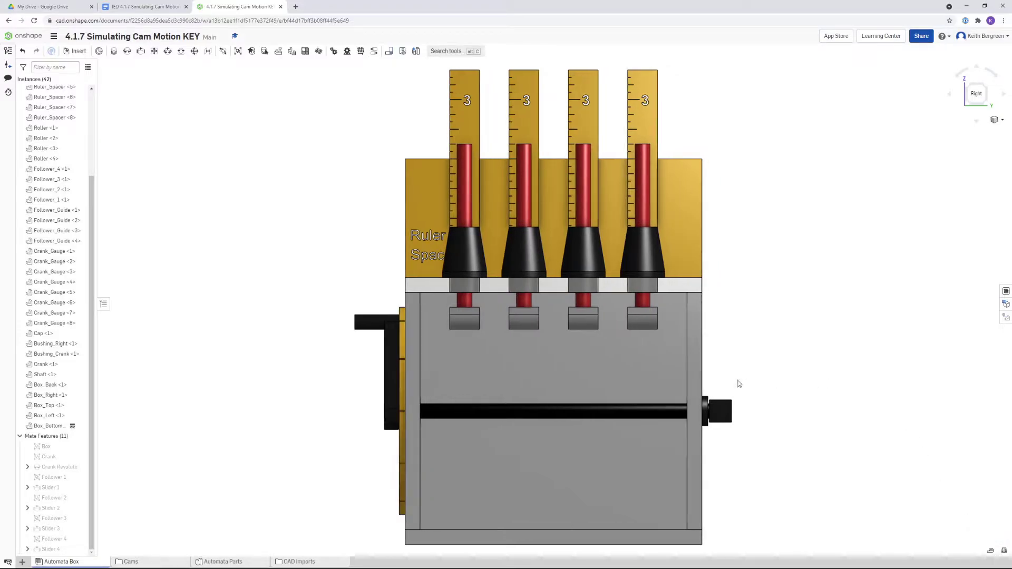
Step: Make Roller <4> transparent and tilt the view slightly into perspective
right_click(468, 321)
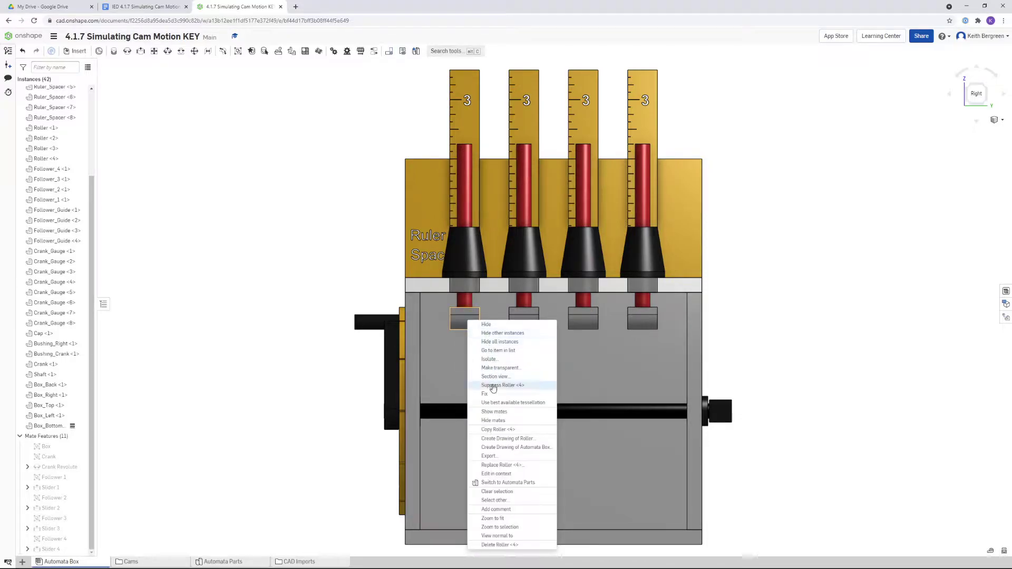
left_click(494, 368)
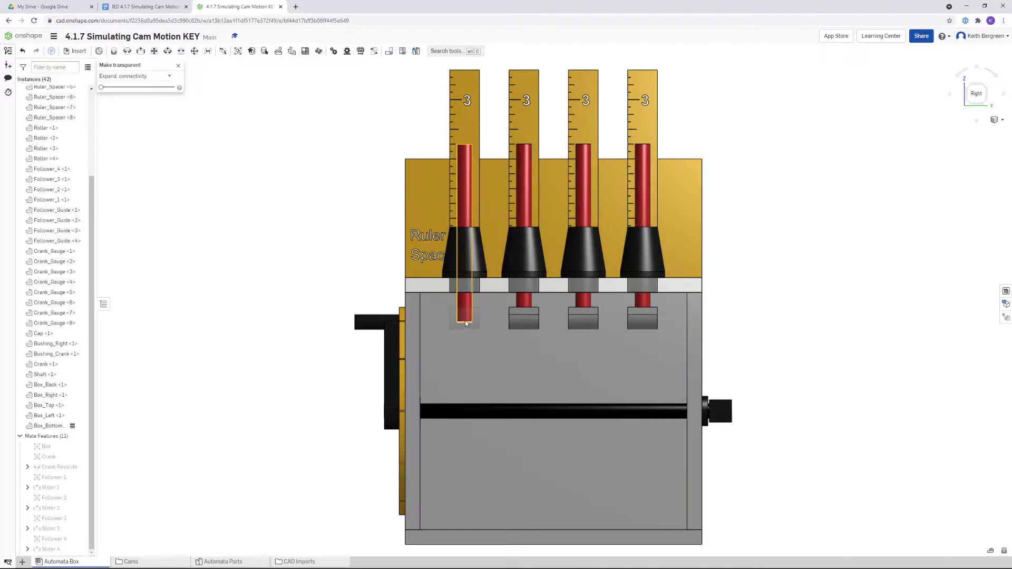
right_click_drag(671, 334, 766, 330)
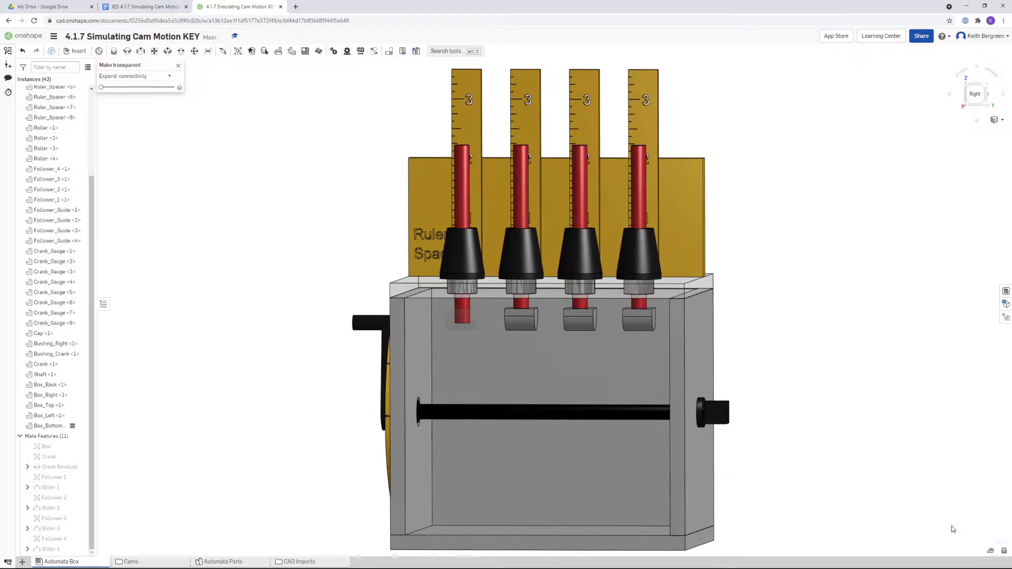
Step: Start a measurement and select the bottom edge of the front follower rod
left_click(989, 552)
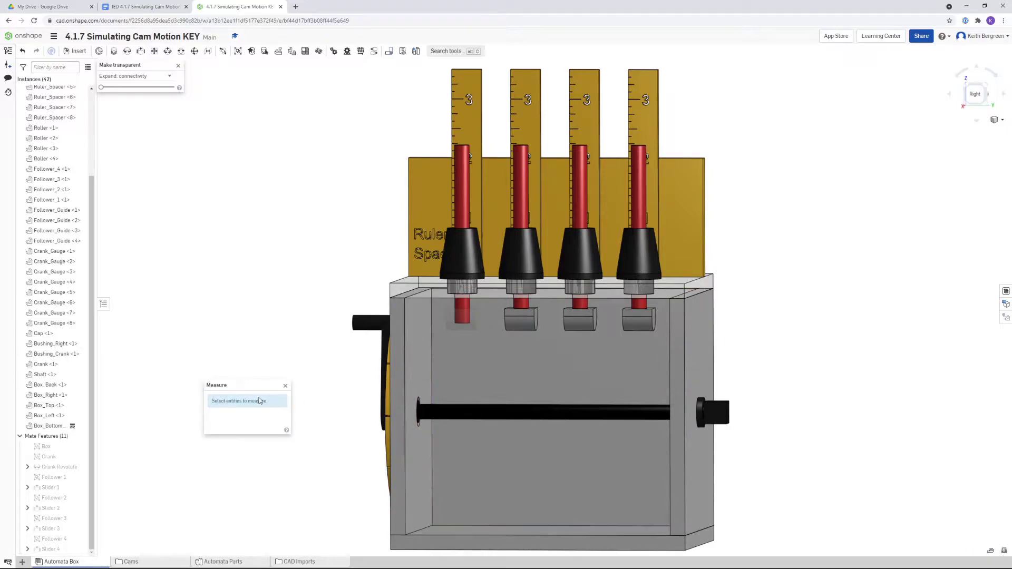
left_click_drag(241, 385, 311, 254)
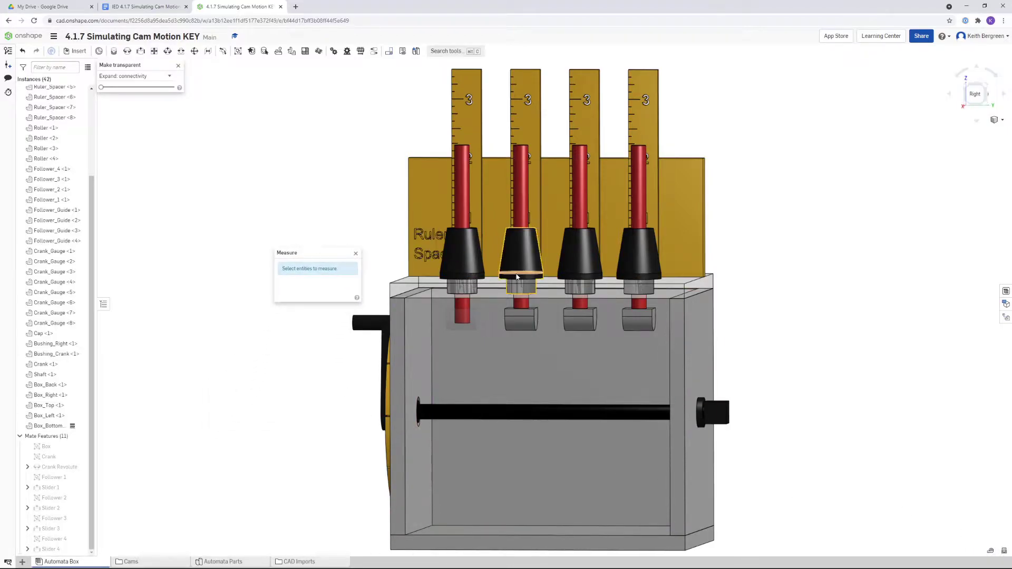
scroll(464, 324, "up", 6)
middle_click_drag(490, 328, 472, 254)
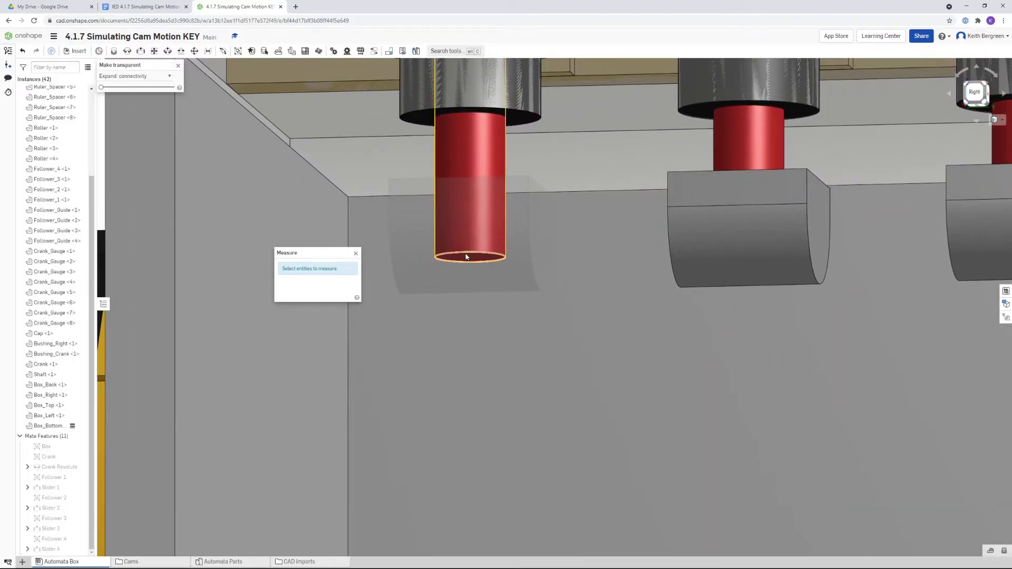
left_click(466, 256)
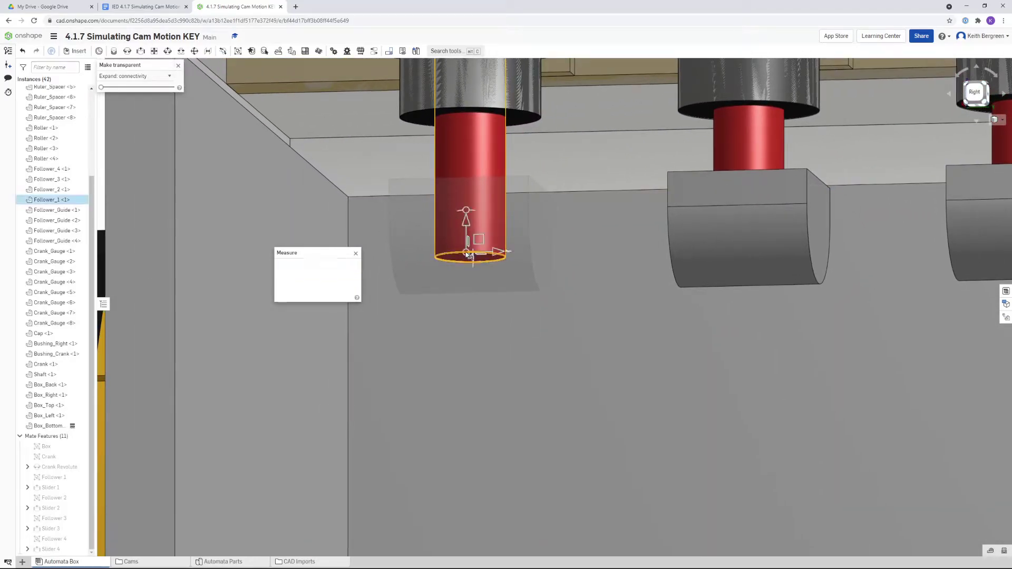
Step: Add the rod's top edge, giving a 3.000 in center distance
scroll(462, 260, "down", 5)
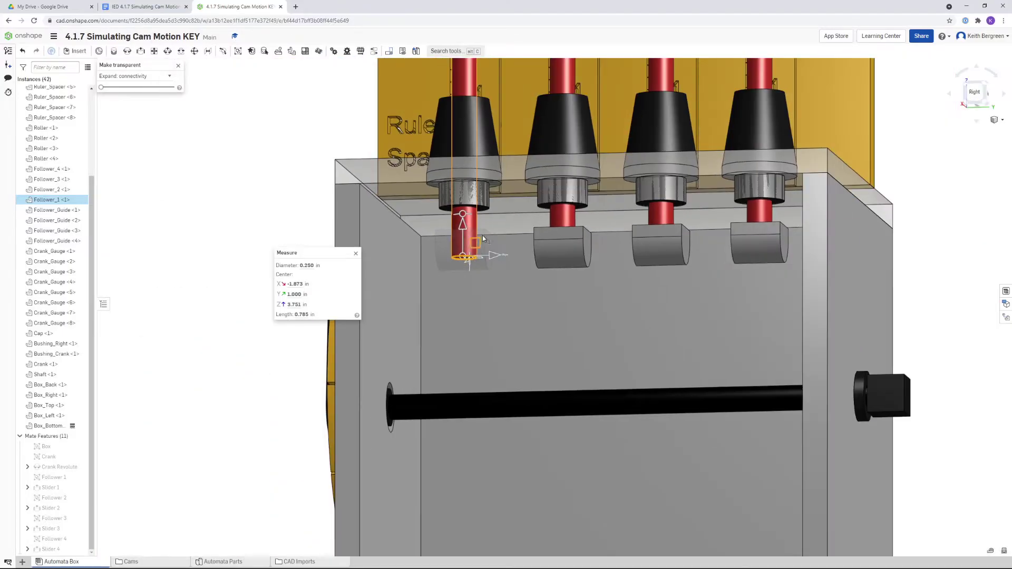
middle_click_drag(483, 239, 505, 296)
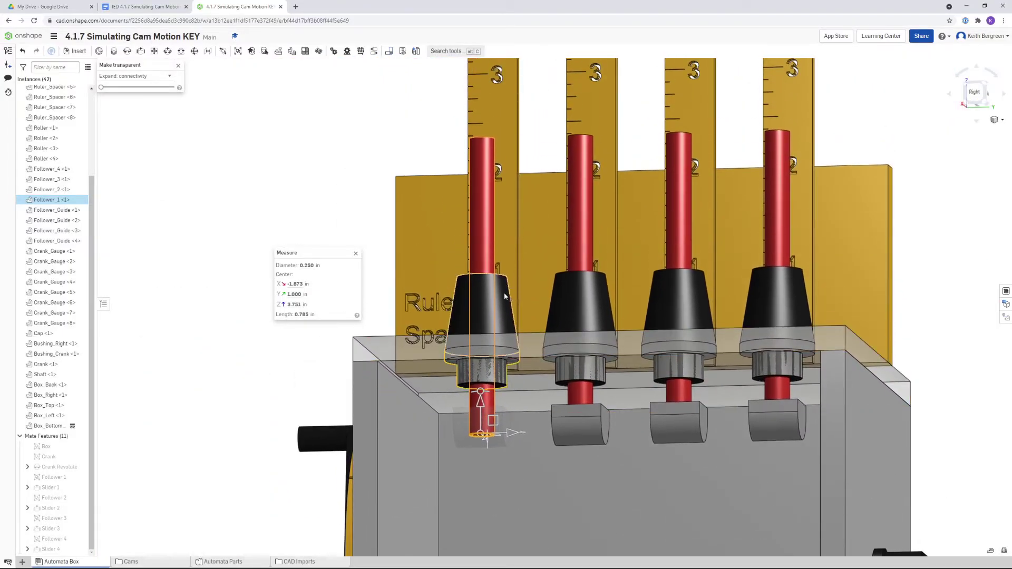
scroll(510, 235, "up", 5)
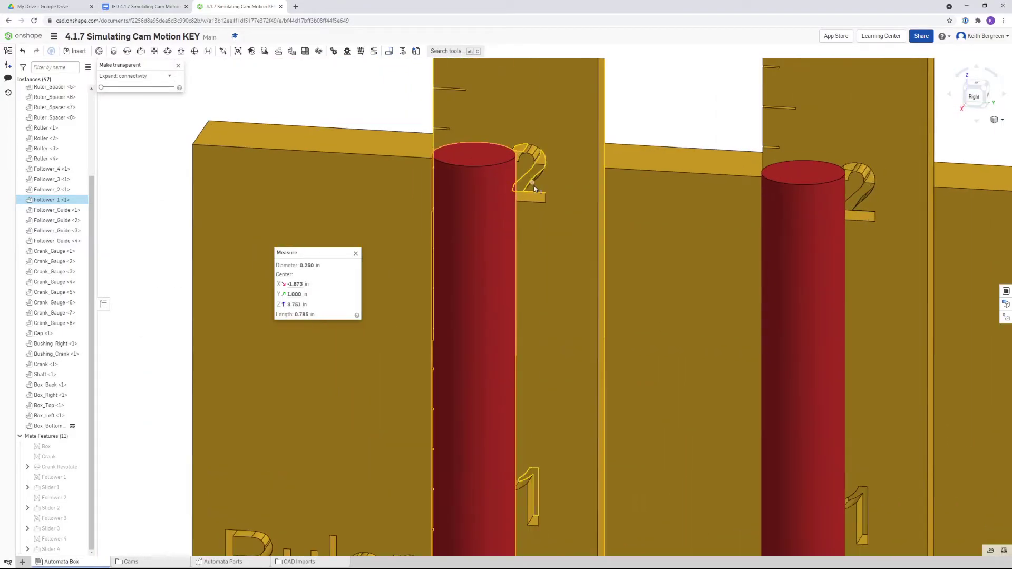
middle_click_drag(534, 188, 537, 238)
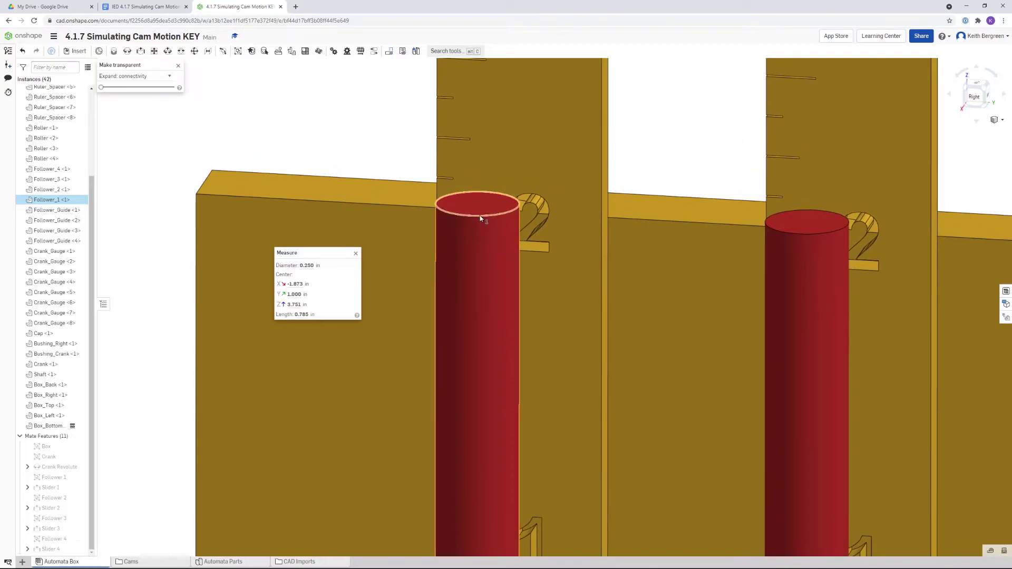
left_click(480, 216)
scroll(544, 285, "down", 4)
middle_click_drag(563, 316, 576, 245)
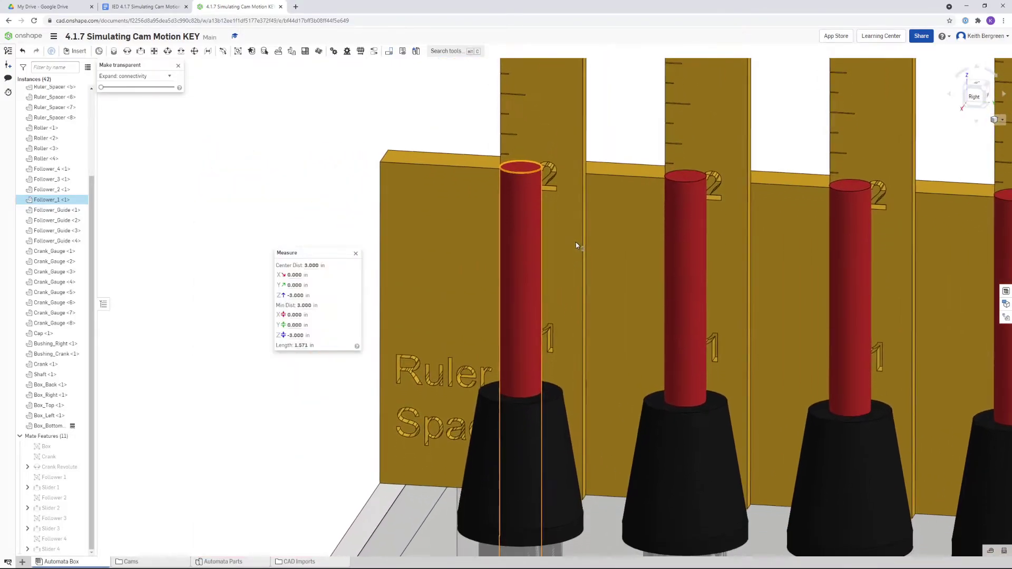
mouse_move(575, 242)
right_mouse_down()
mouse_move(578, 272)
mouse_move(580, 235)
right_mouse_up()
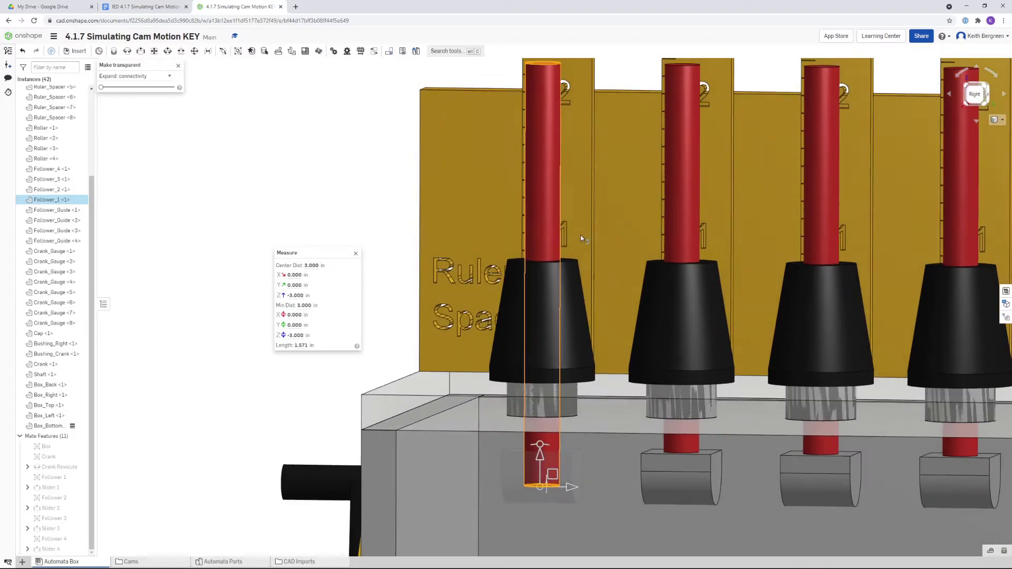
middle_click_drag(580, 235, 567, 257)
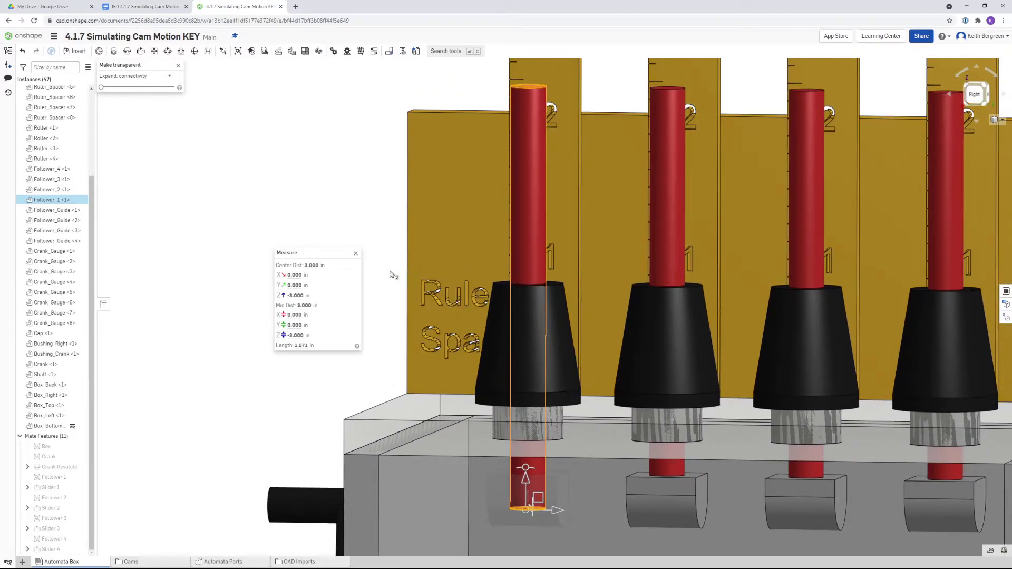
mouse_move(311, 265)
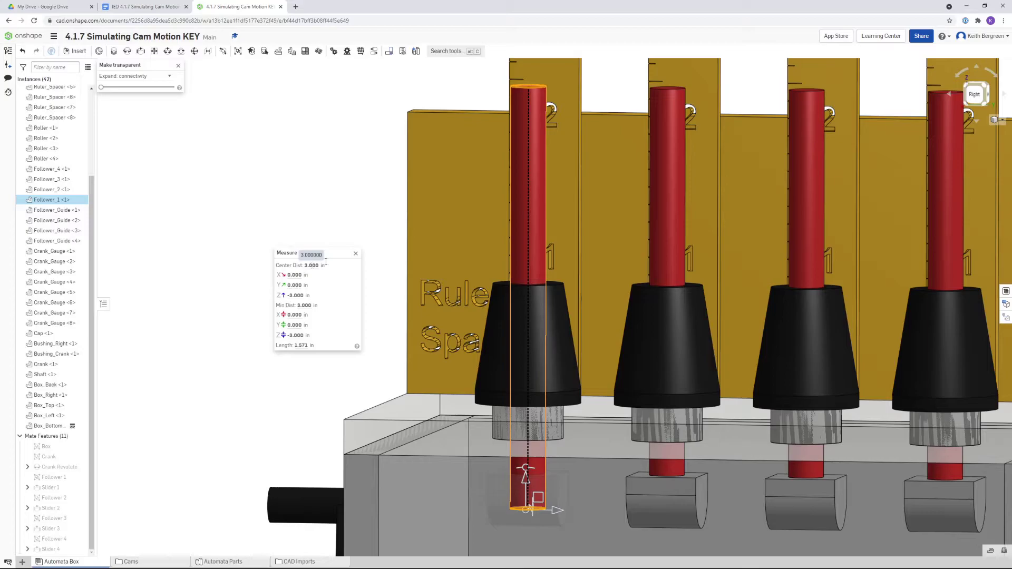
Step: Dismiss the 3.000 in measurement, return to the Right view, and close the transparency panel
left_click(357, 256)
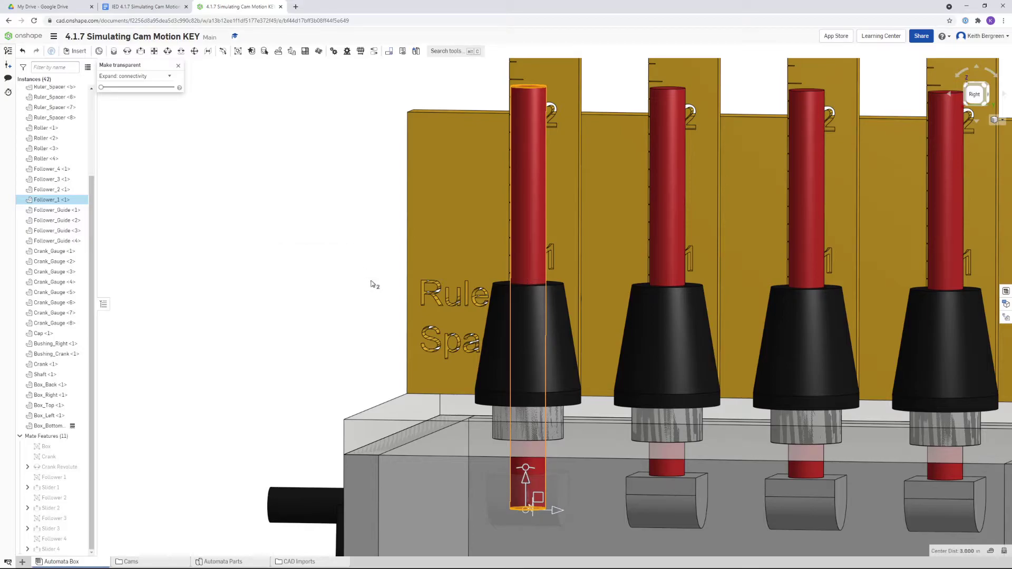
left_click(978, 94)
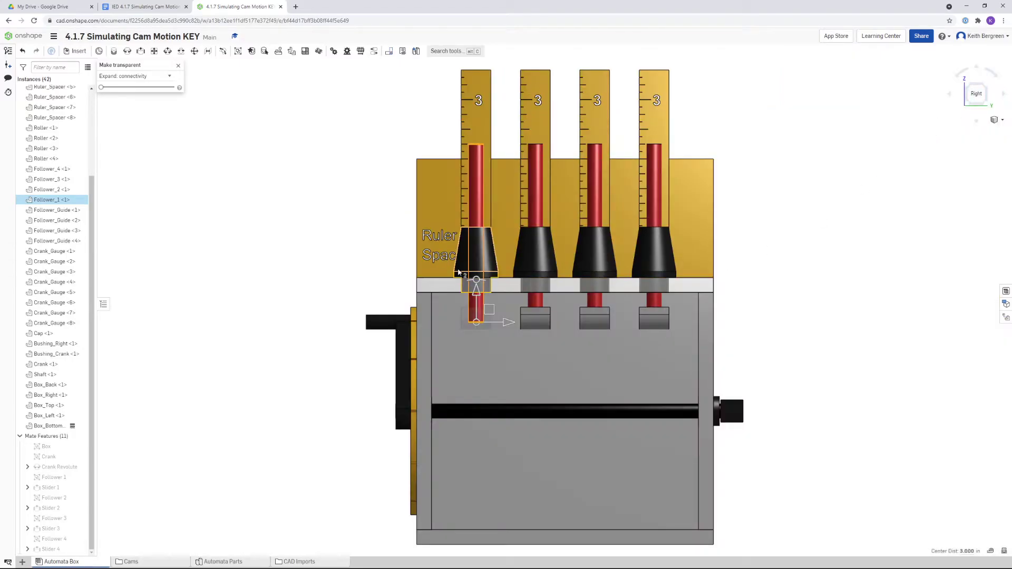
left_click(179, 68)
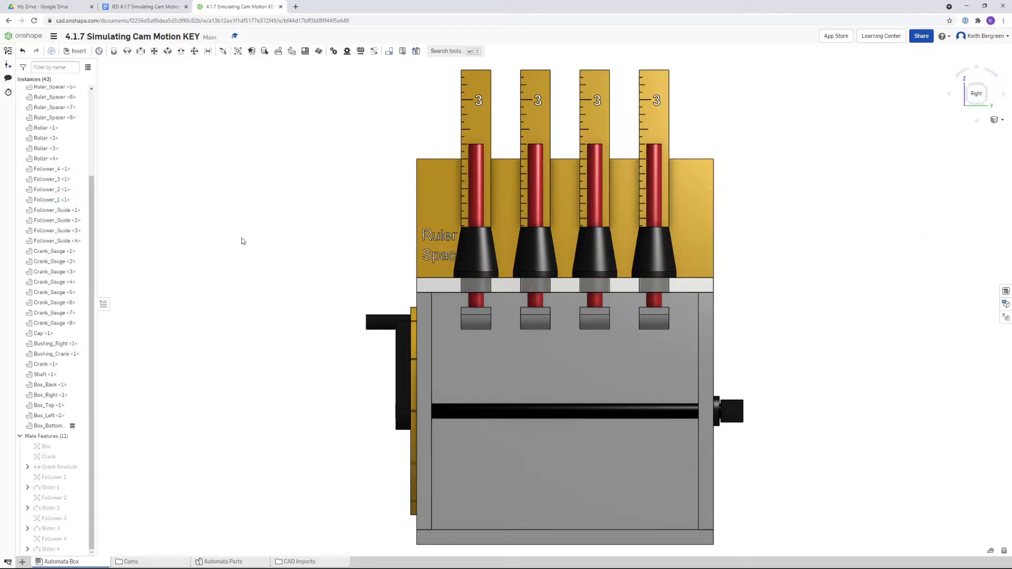
Step: Orbit to an elevated three-quarter view aimed at the shaft inside the box
middle_click_drag(788, 250, 771, 249)
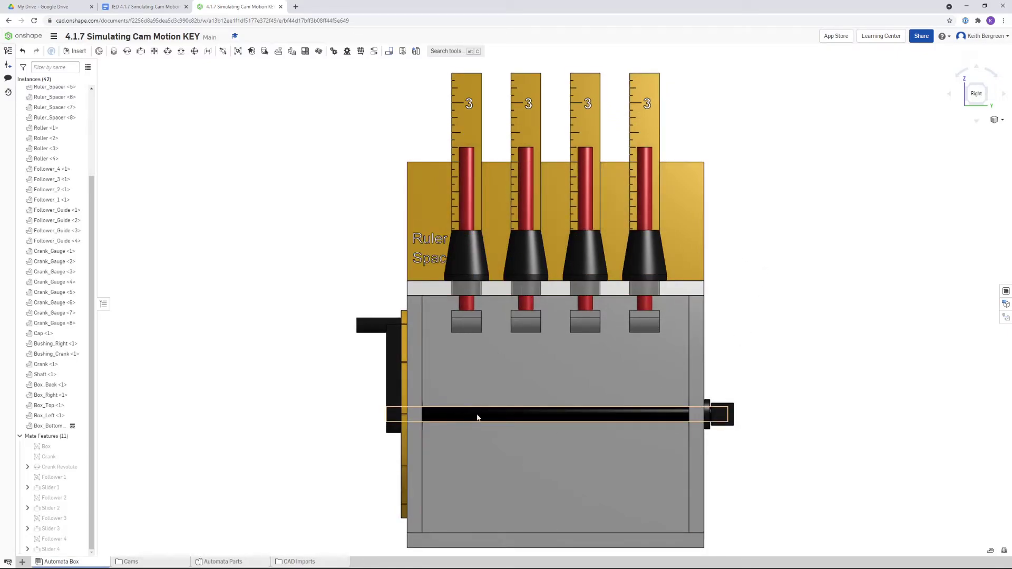
right_click_drag(550, 391, 511, 372)
scroll(511, 372, "up", 4)
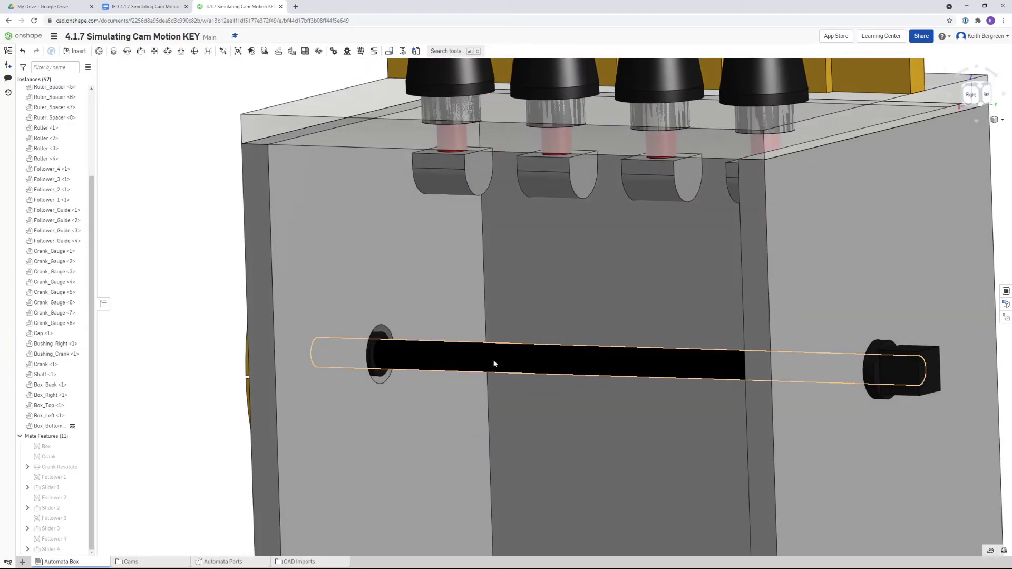
scroll(469, 355, "down", 4)
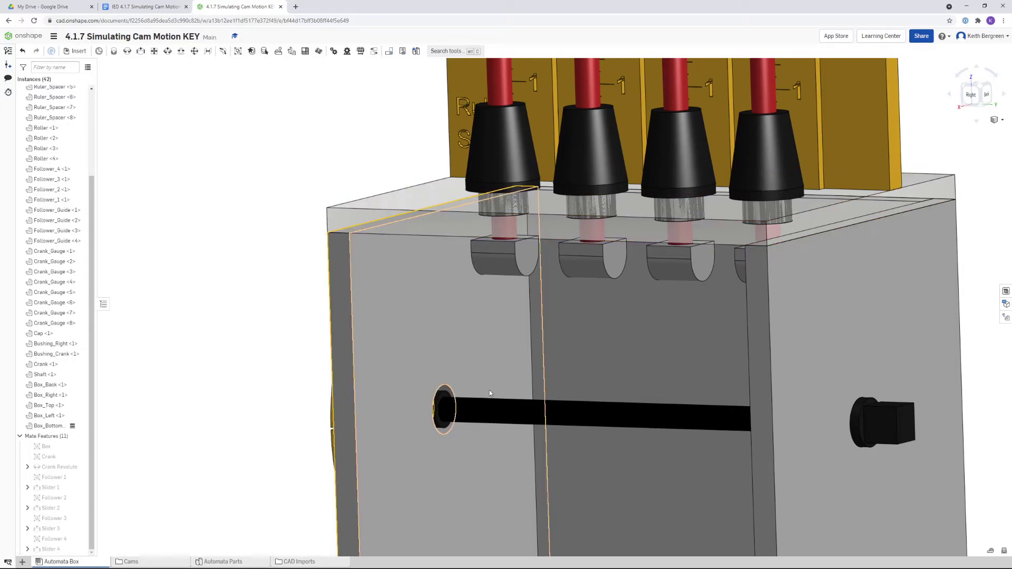
Step: Measure the shaft against the Box_Top edge: 2.804 in minimum, 2.939 in center axes
left_click(991, 550)
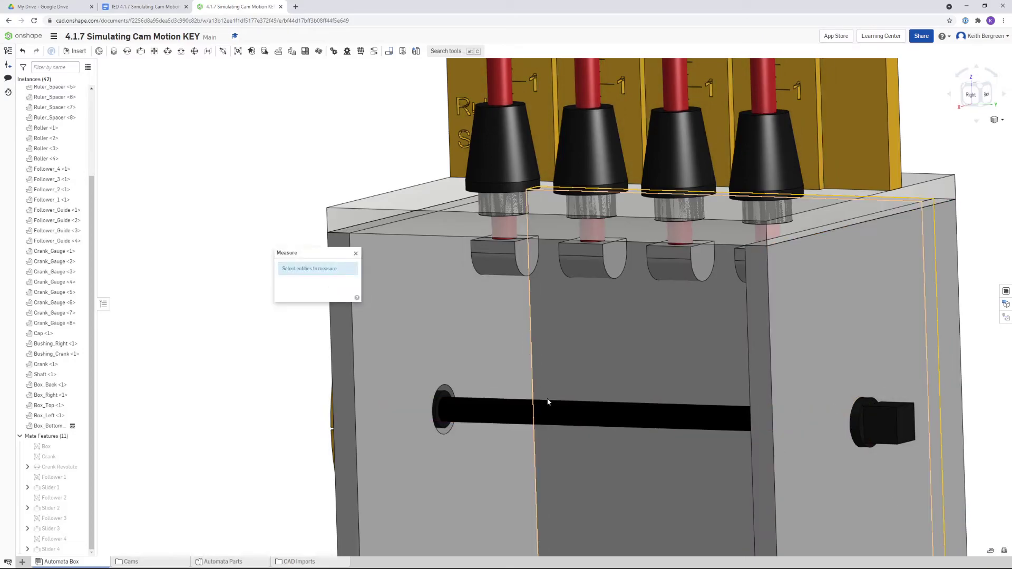
left_click(509, 414)
middle_click_drag(485, 321, 502, 329)
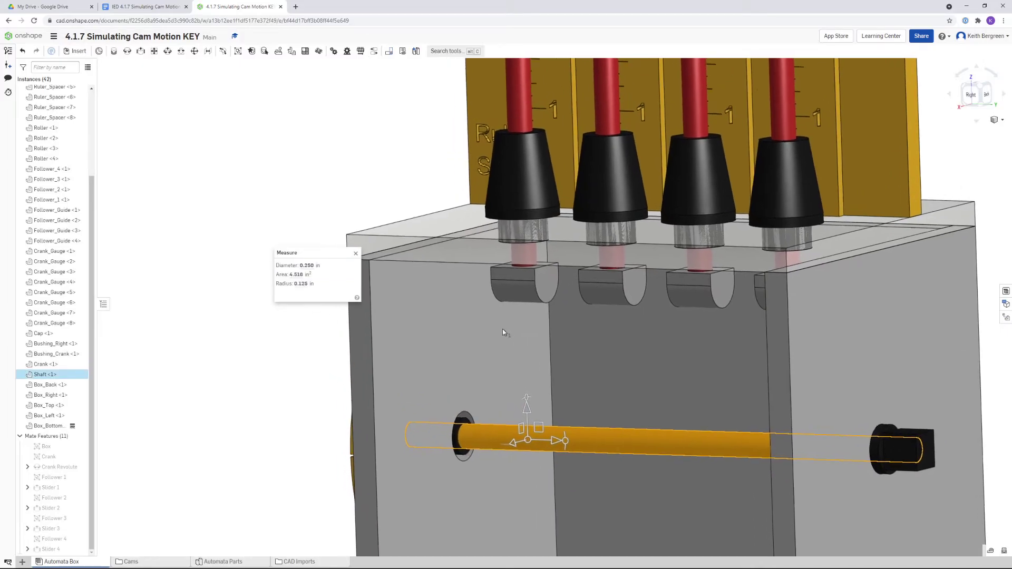
scroll(498, 316, "up", 5)
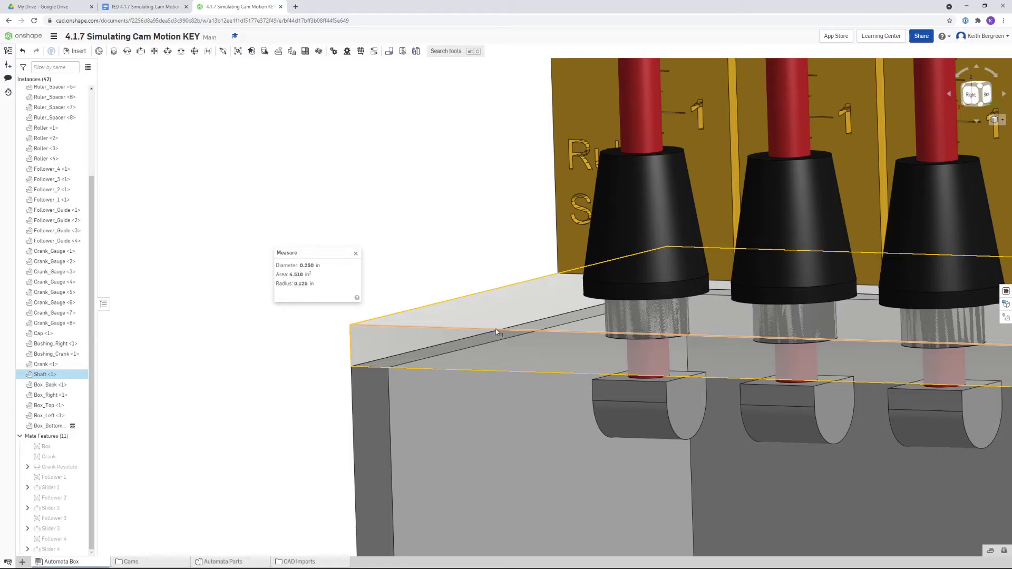
left_click(538, 335)
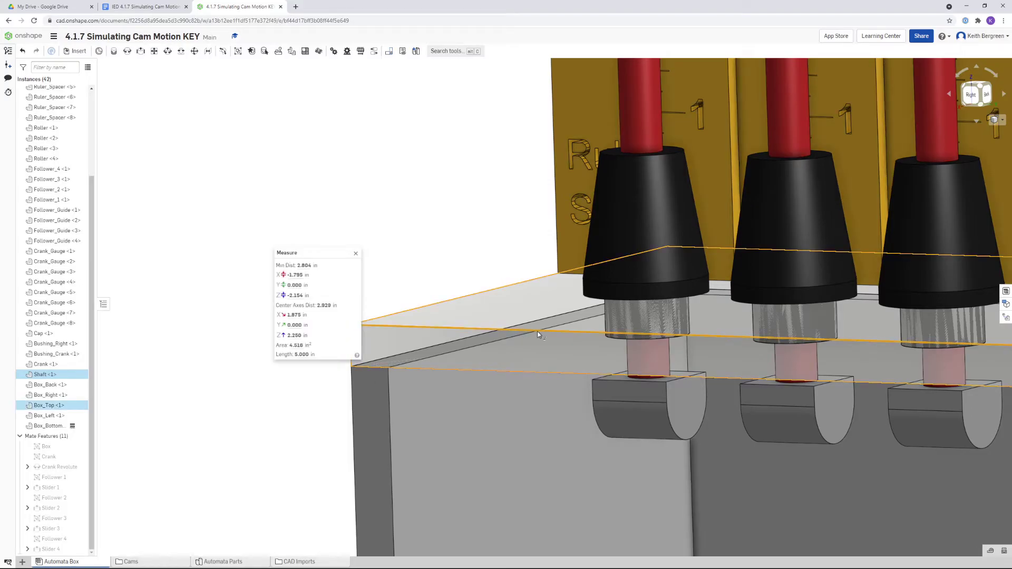
middle_click_drag(548, 393, 561, 351)
scroll(562, 352, "down", 5)
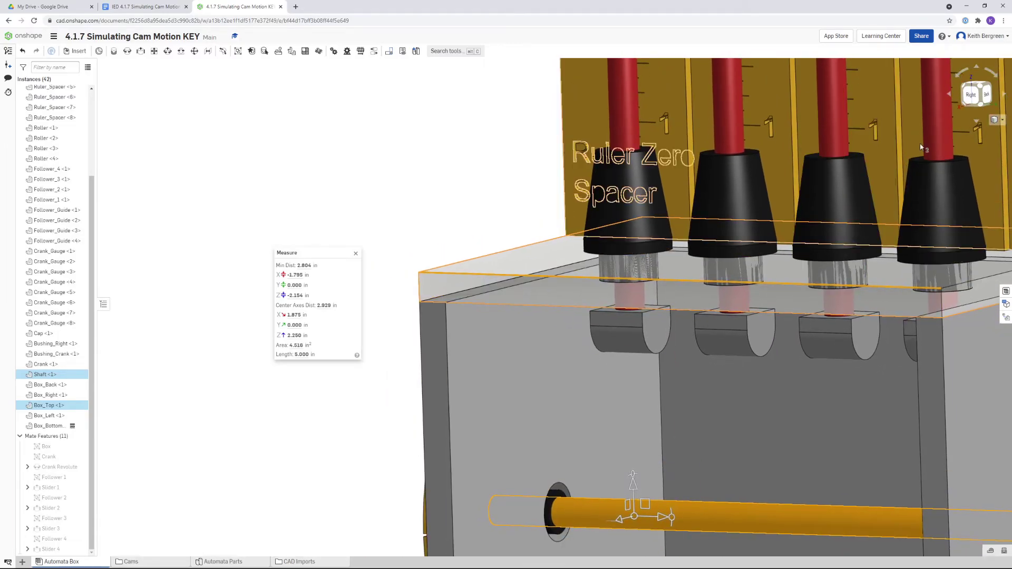
left_click(972, 98)
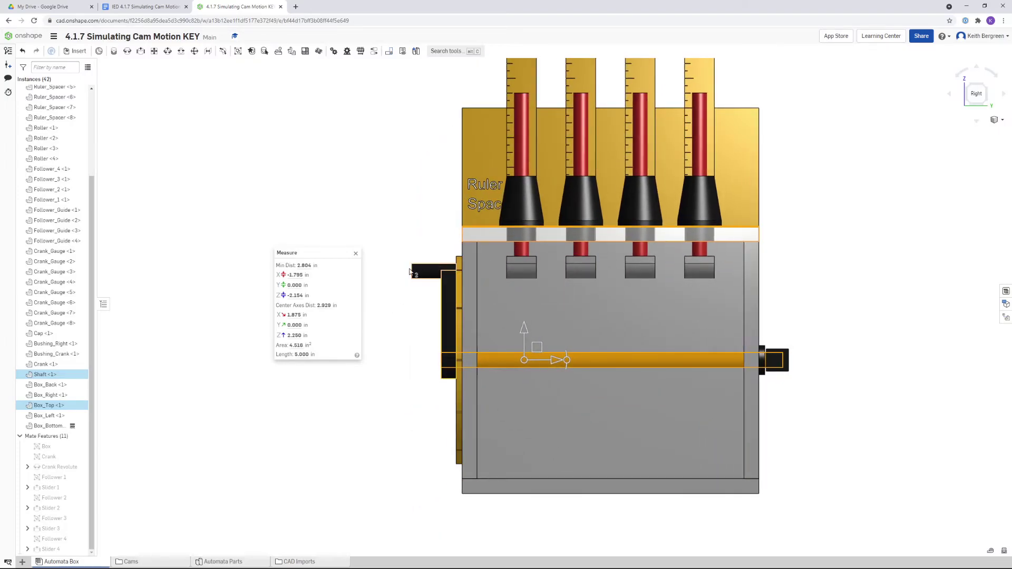
mouse_move(307, 266)
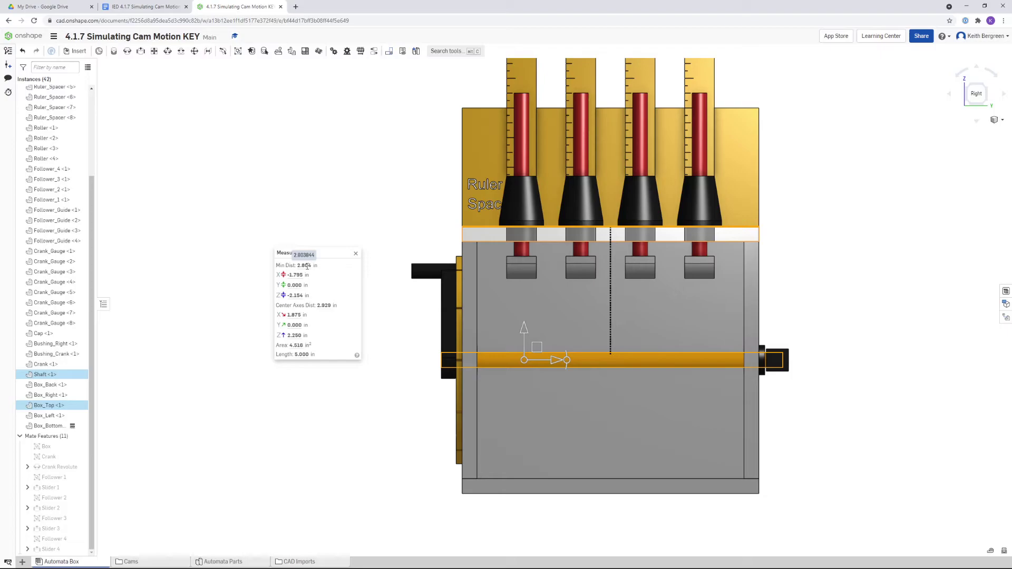
right_click_drag(654, 286, 632, 289)
mouse_move(306, 266)
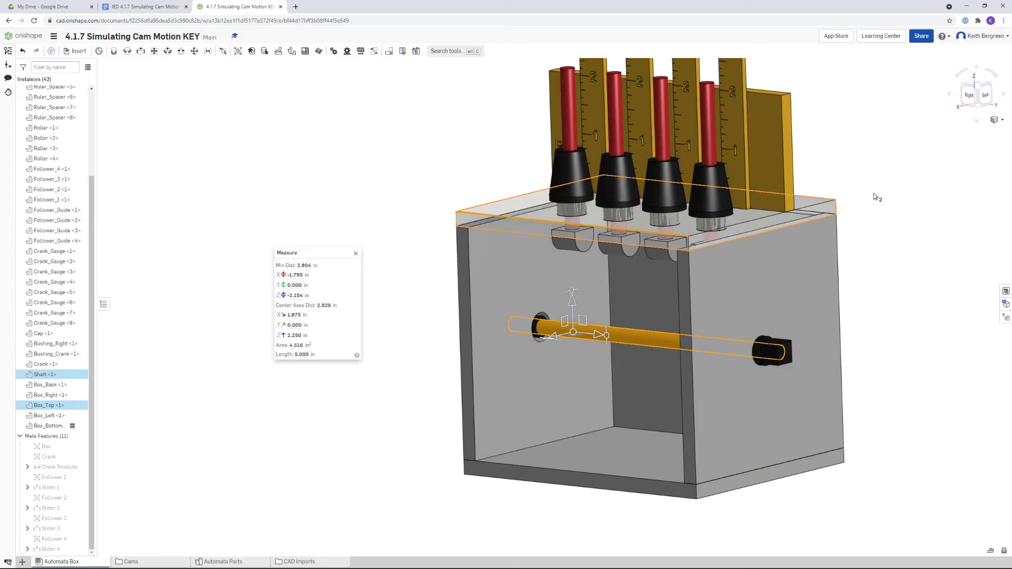
left_click(968, 96)
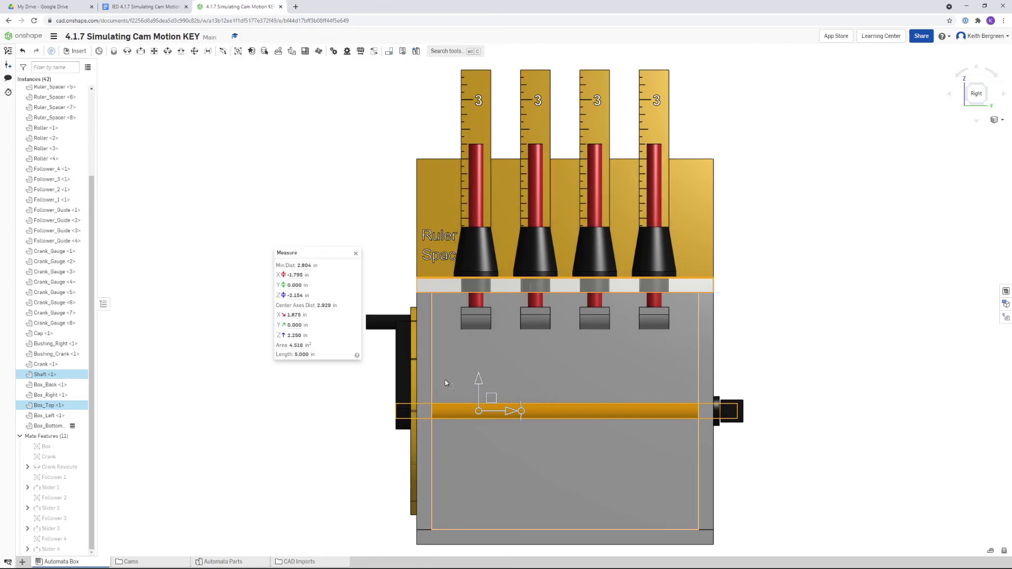
scroll(445, 384, "down", 5)
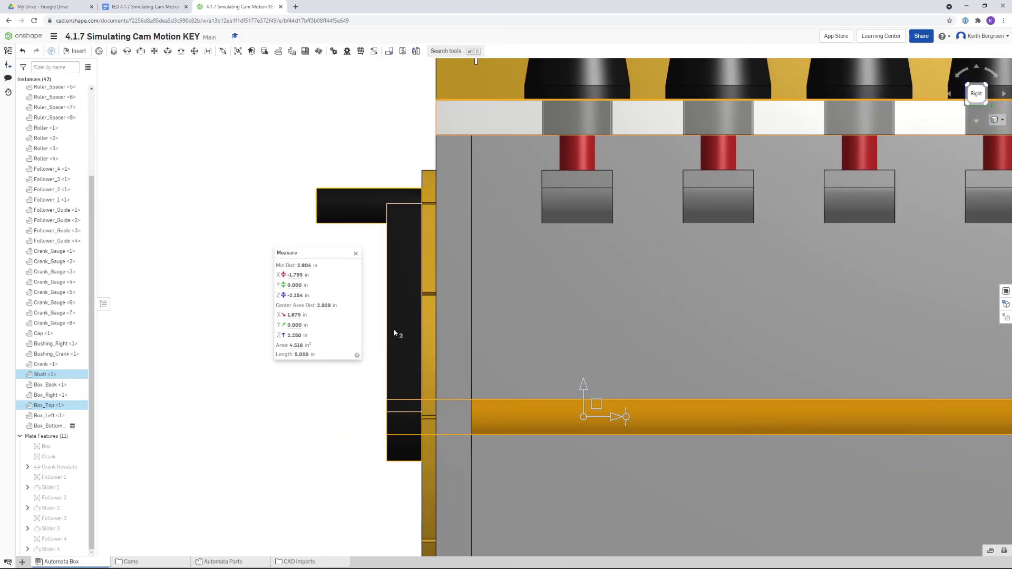